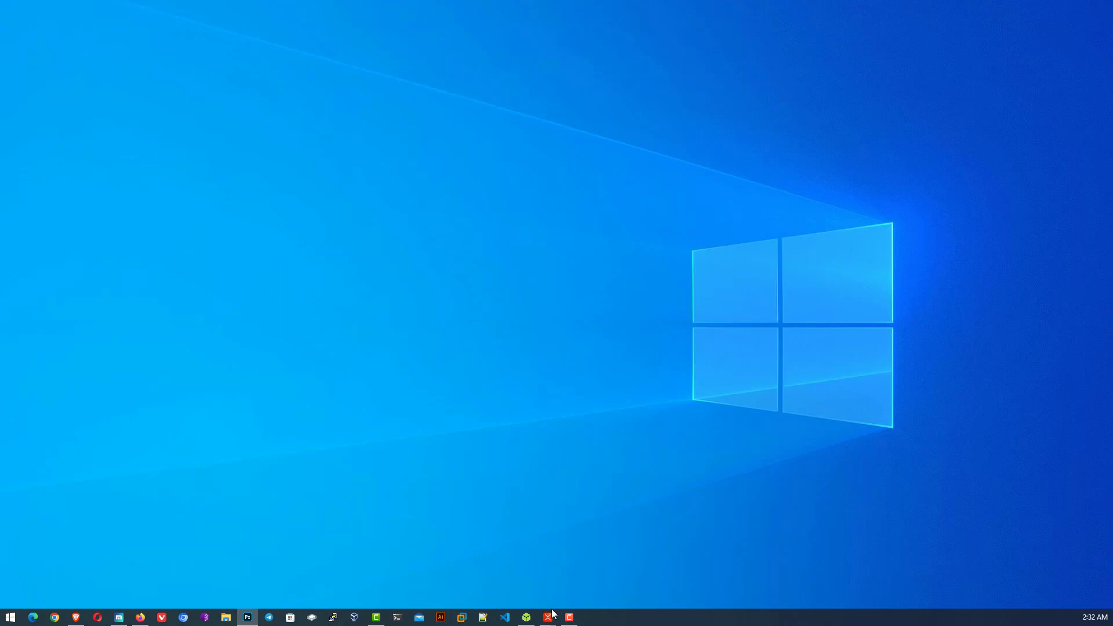
- Bring Brave back with balena.io/etcher and jump to its Download Etcher section
left_click(76, 617)
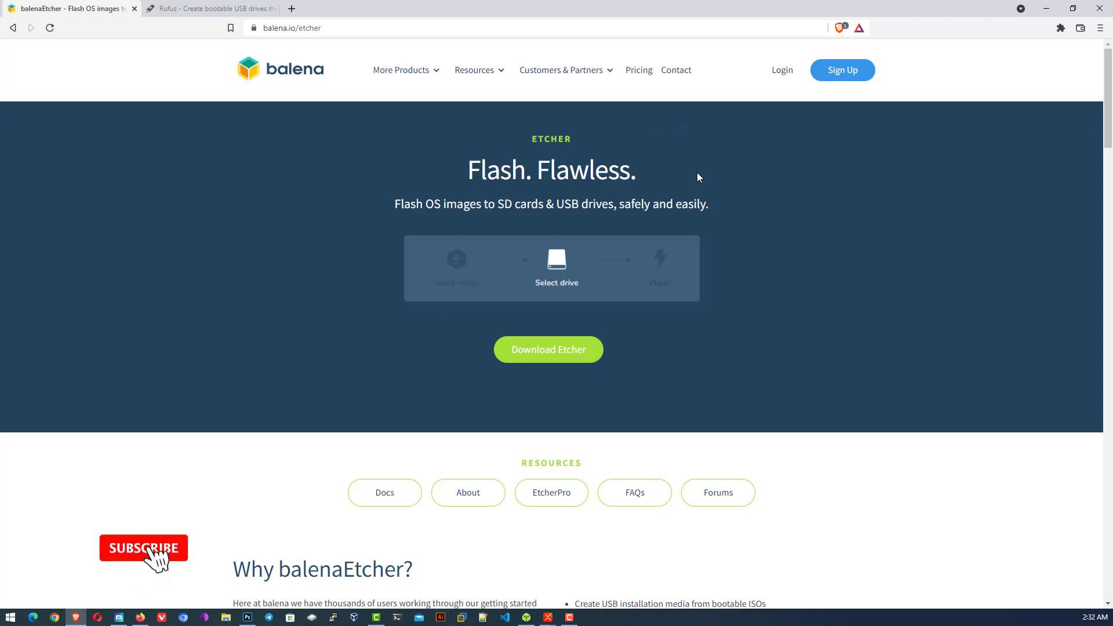
left_click(560, 349)
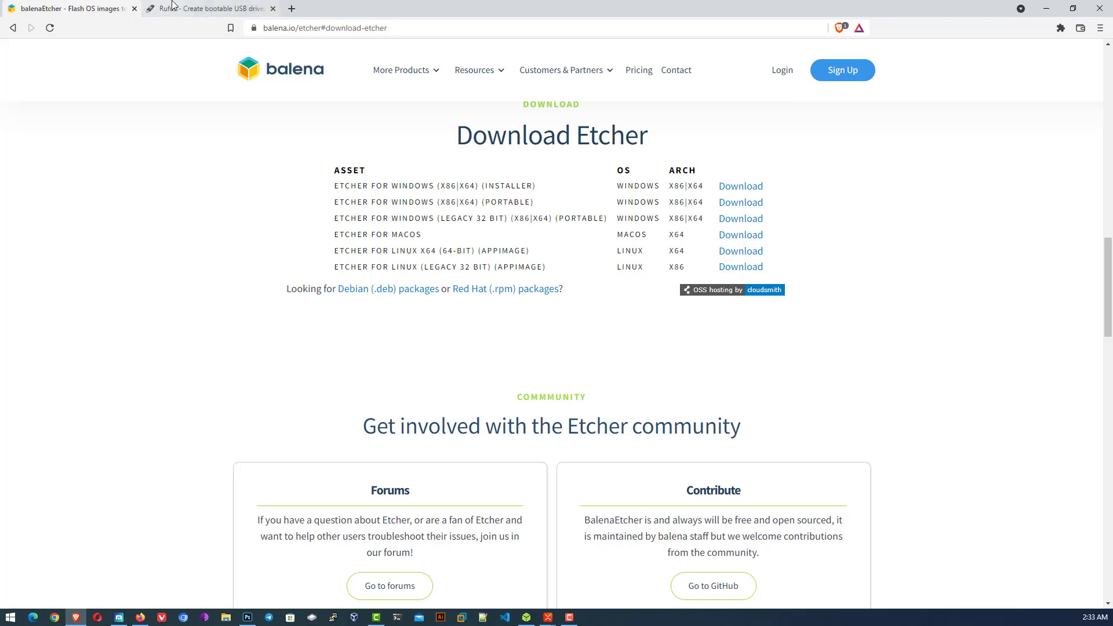
- Scroll the rufus.ie page down to the Download section with the Rufus 3.22 links
left_click(174, 8)
scroll(227, 447, "down", 1)
scroll(224, 448, "down", 1)
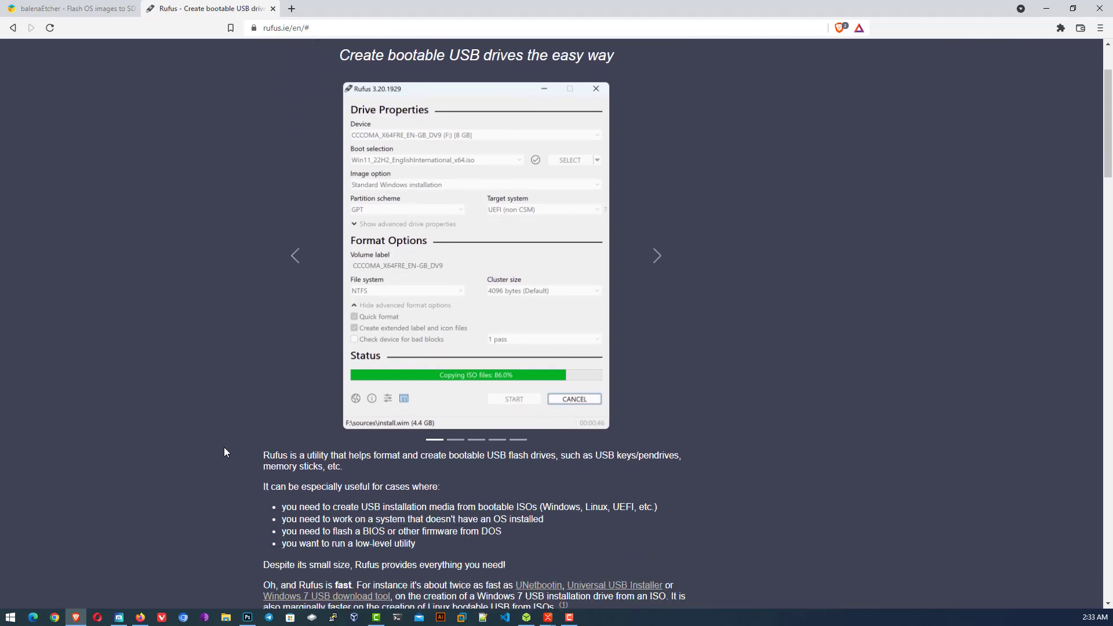
scroll(225, 448, "down", 1)
scroll(223, 447, "down", 2)
scroll(220, 448, "down", 1)
- Minimize the Brave window to reveal the empty Windows desktop
left_click(1045, 8)
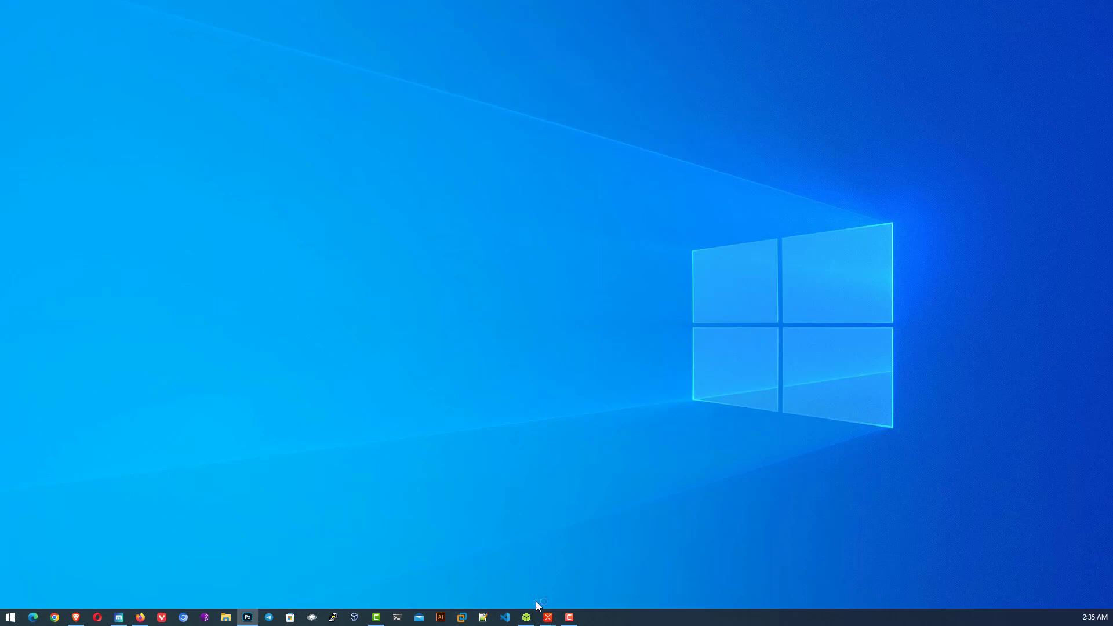
- Choose Flash from file in balenaEtcher to browse for the OS image on Local Disk (F:)
left_click(394, 313)
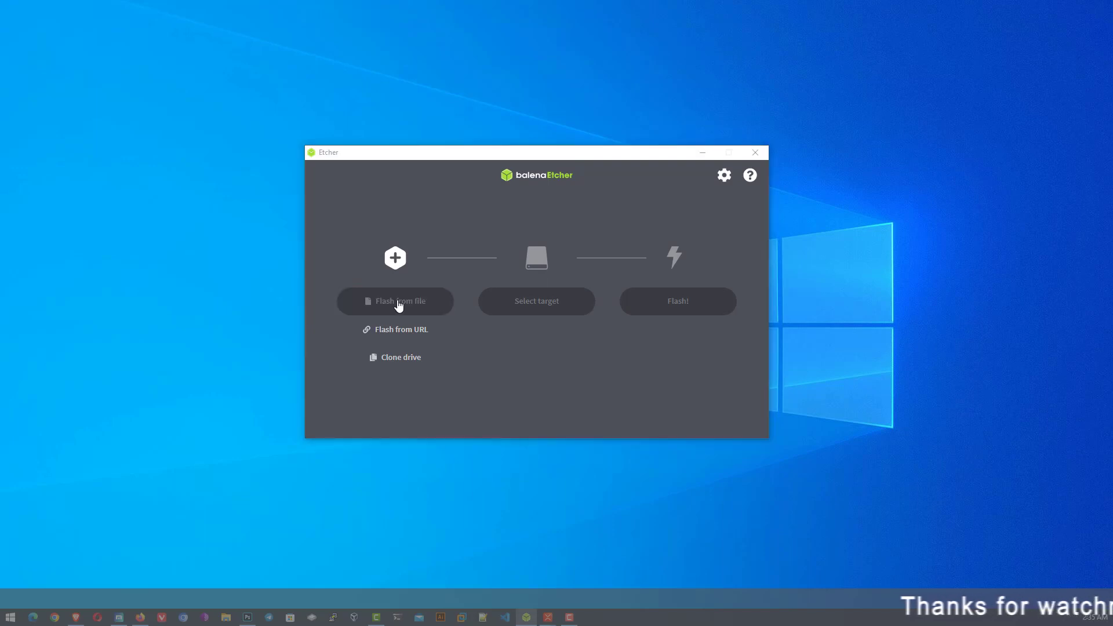